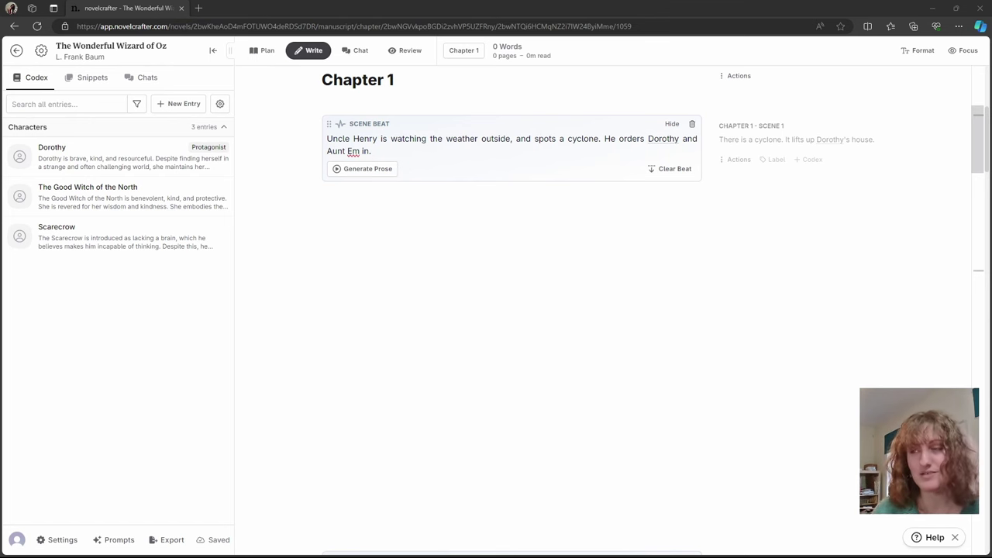
Step: Generate prose with Mistral Medium for the Uncle Henry cyclone scene beat and apply the text to Chapter 1
left_click(362, 168)
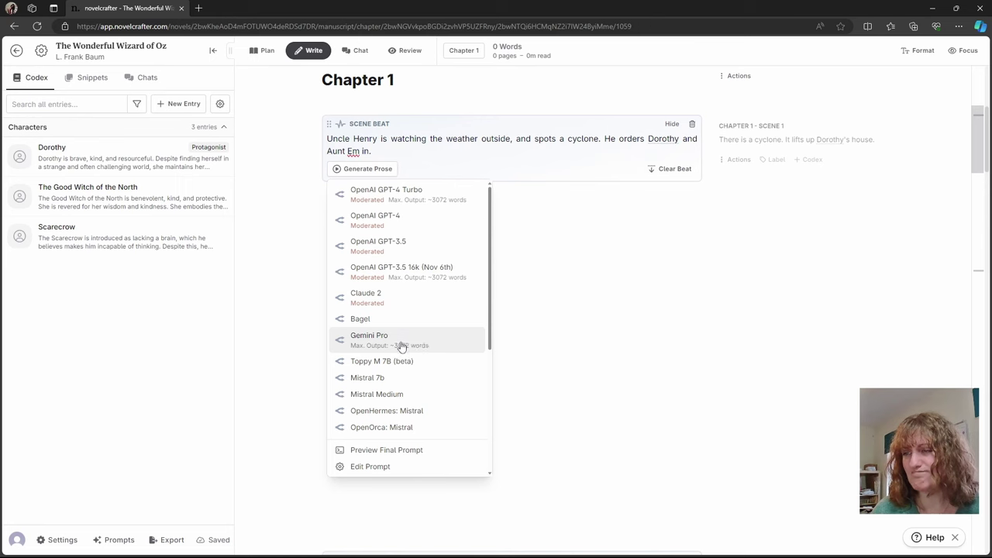
left_click(400, 398)
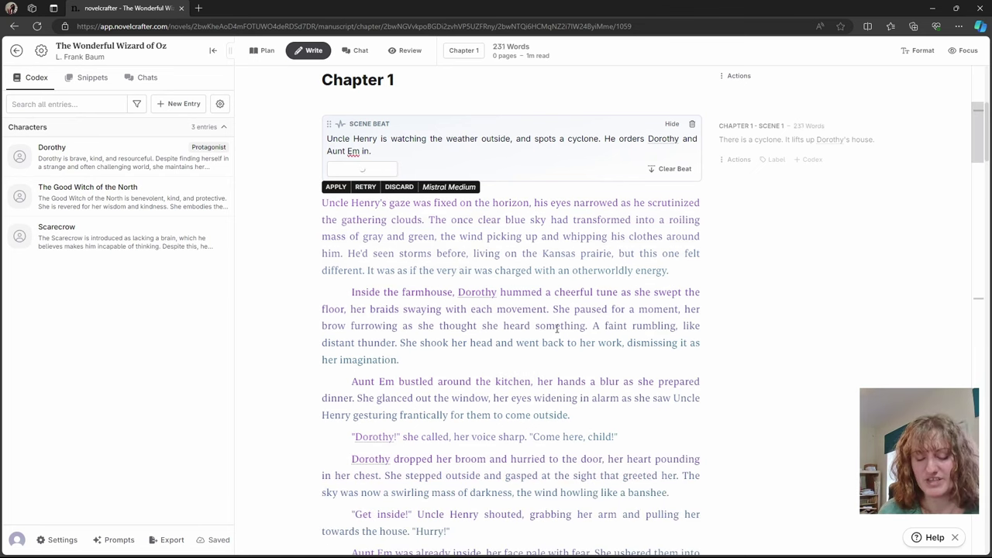
scroll(718, 350, "down", 2)
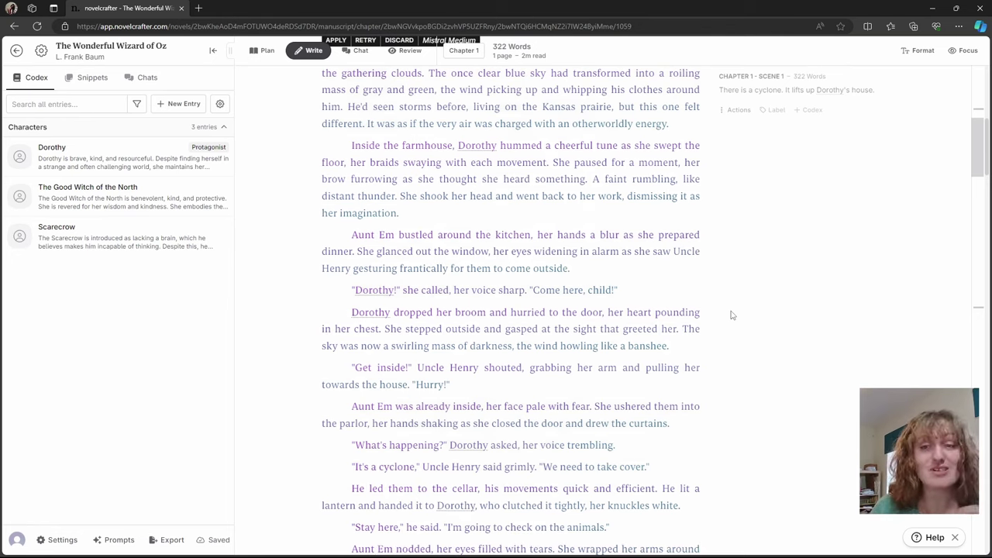
scroll(731, 315, "down", 2)
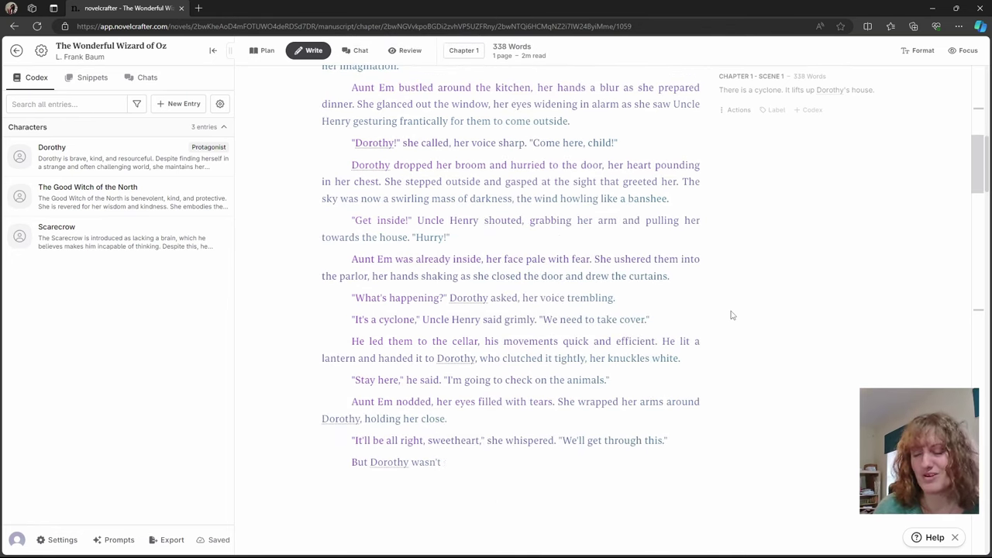
scroll(731, 312, "down", 1)
scroll(682, 352, "up", 10)
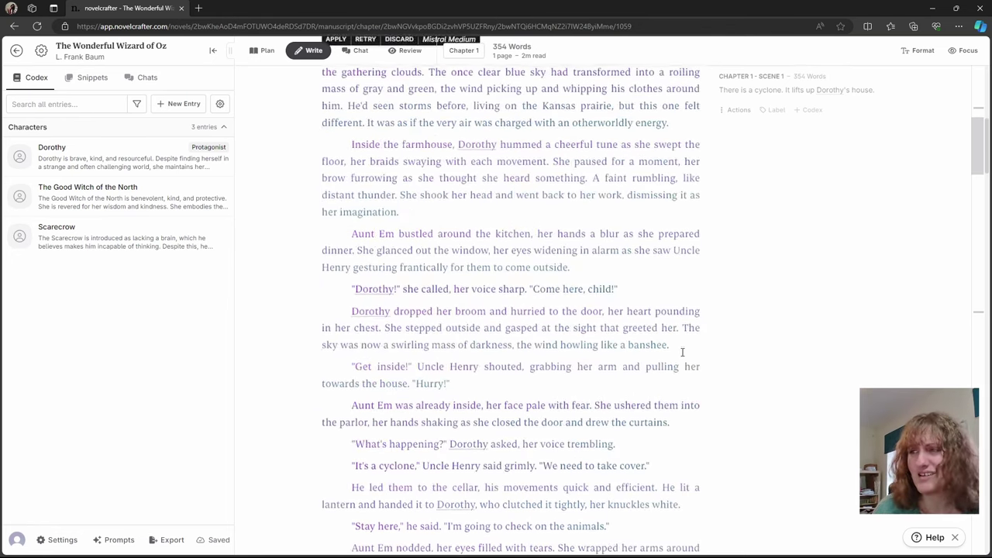
scroll(450, 287, "down", 2)
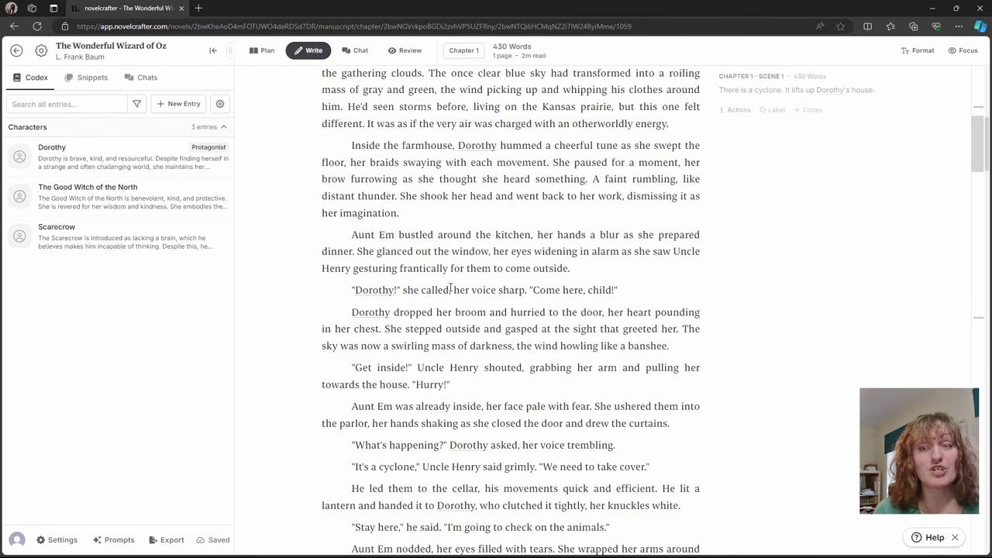
Step: Generate prose with Mistral Medium for the scene beat about Dorothy retrieving Toto and apply the text
scroll(450, 288, "down", 1)
scroll(441, 288, "down", 10)
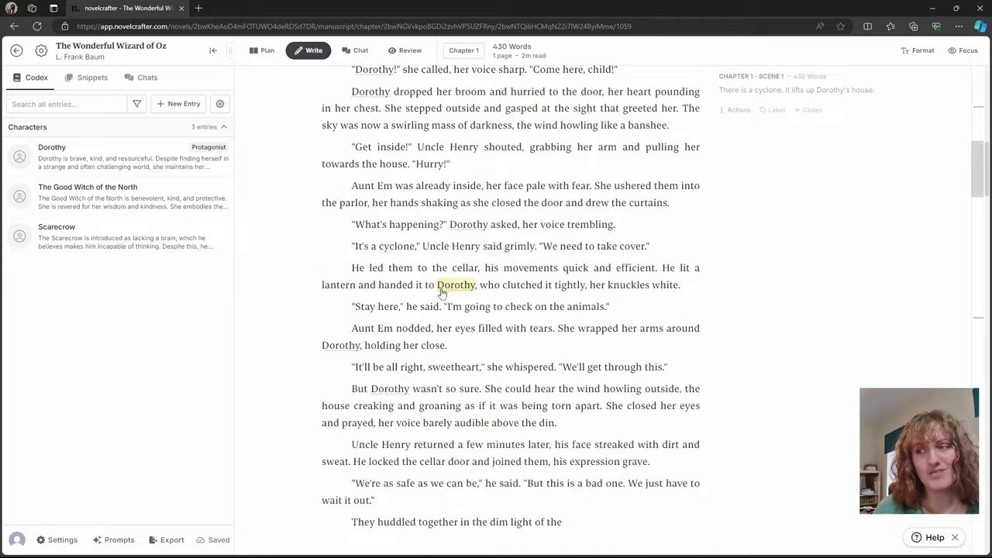
scroll(442, 288, "down", 1)
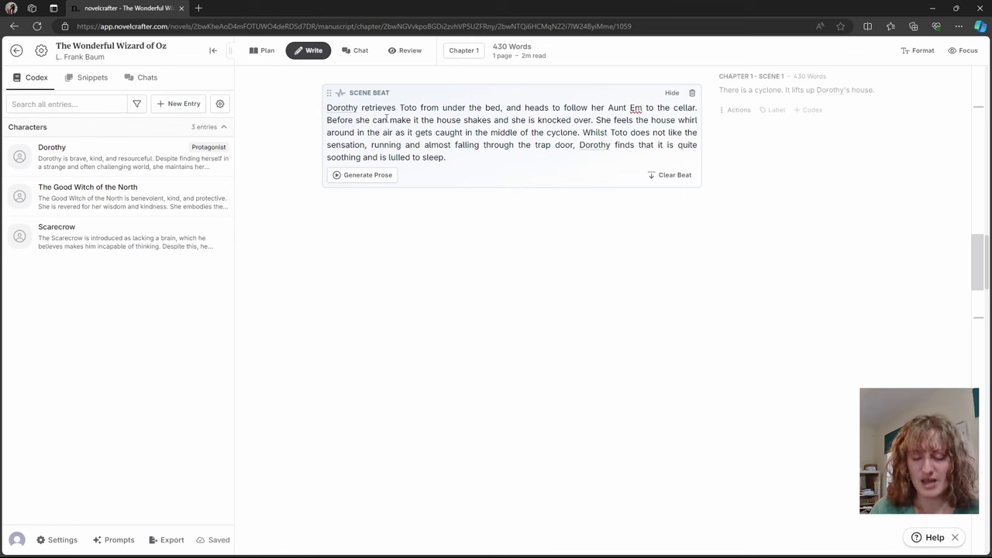
left_click(367, 175)
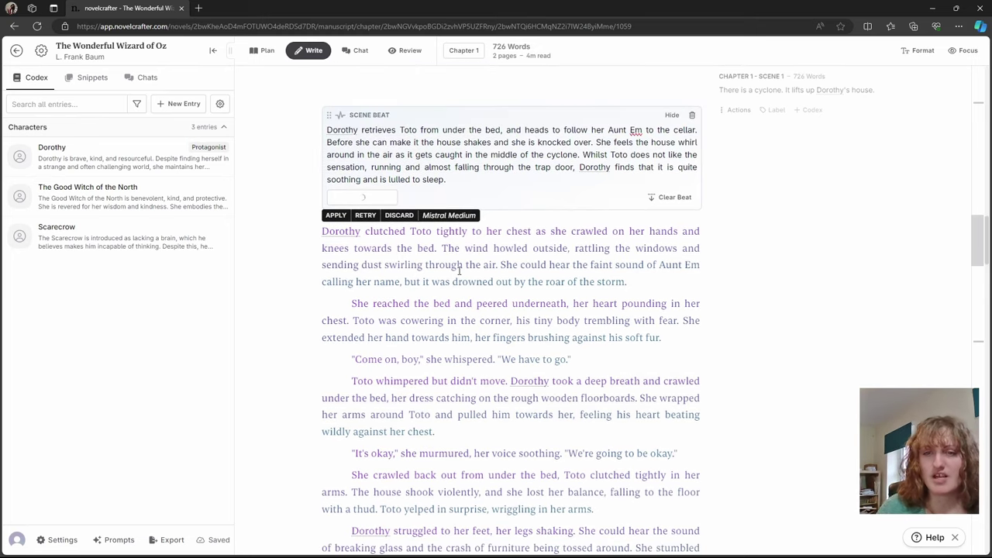
scroll(449, 276, "down", 1)
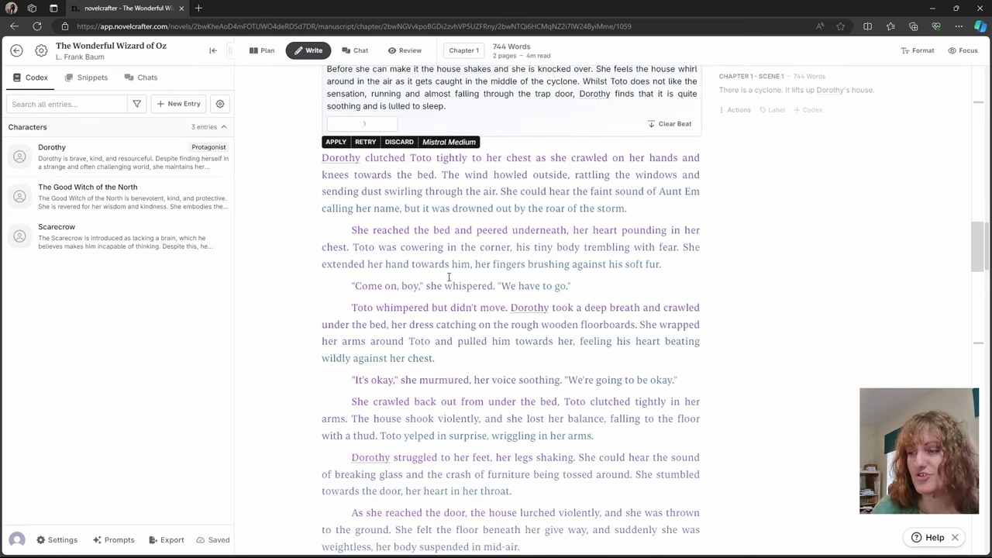
scroll(449, 277, "down", 2)
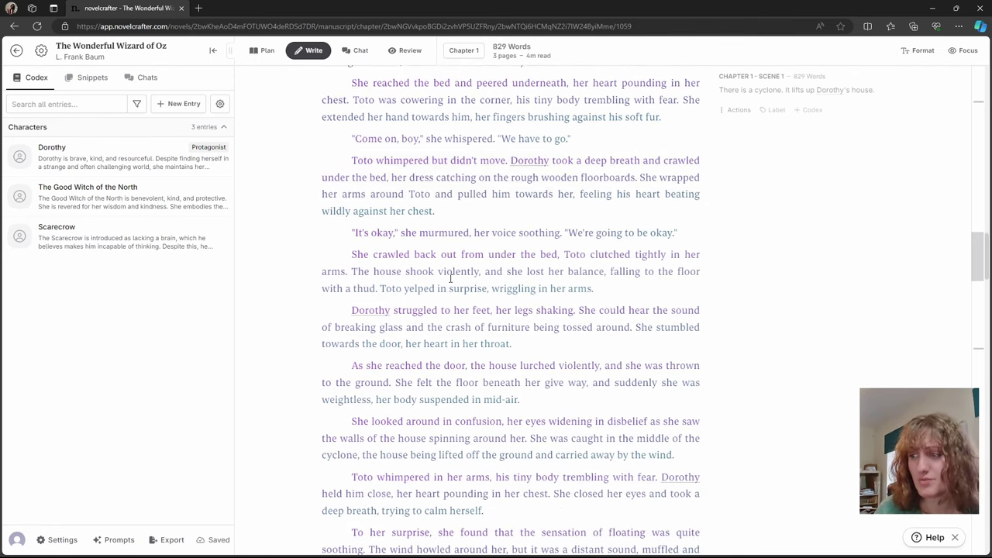
scroll(450, 278, "down", 2)
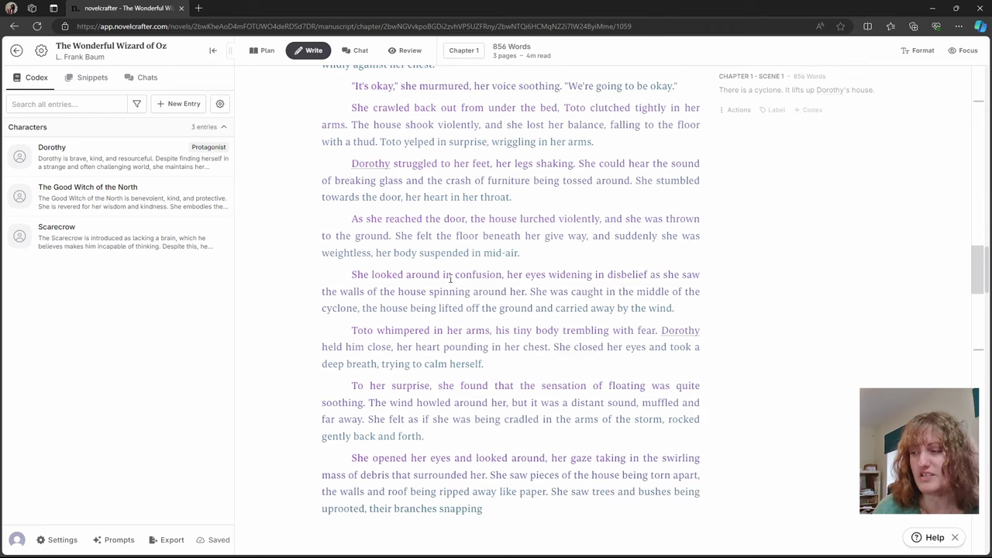
scroll(349, 194, "up", 4)
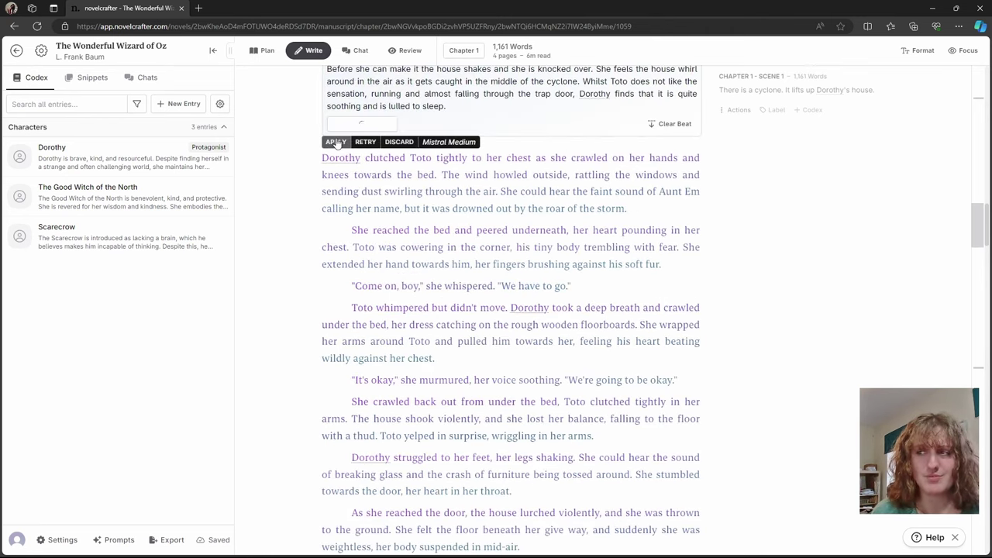
left_click(335, 143)
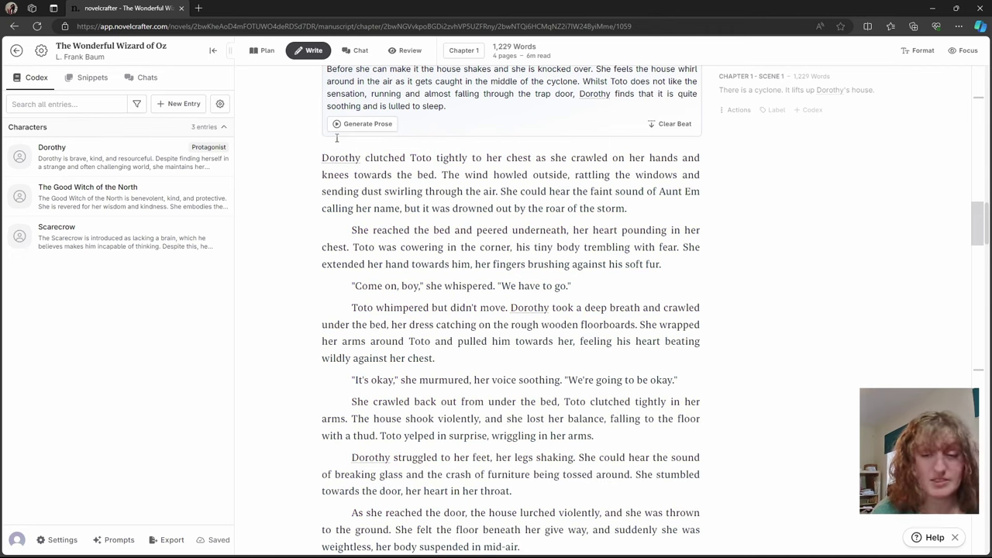
scroll(455, 207, "up", 1)
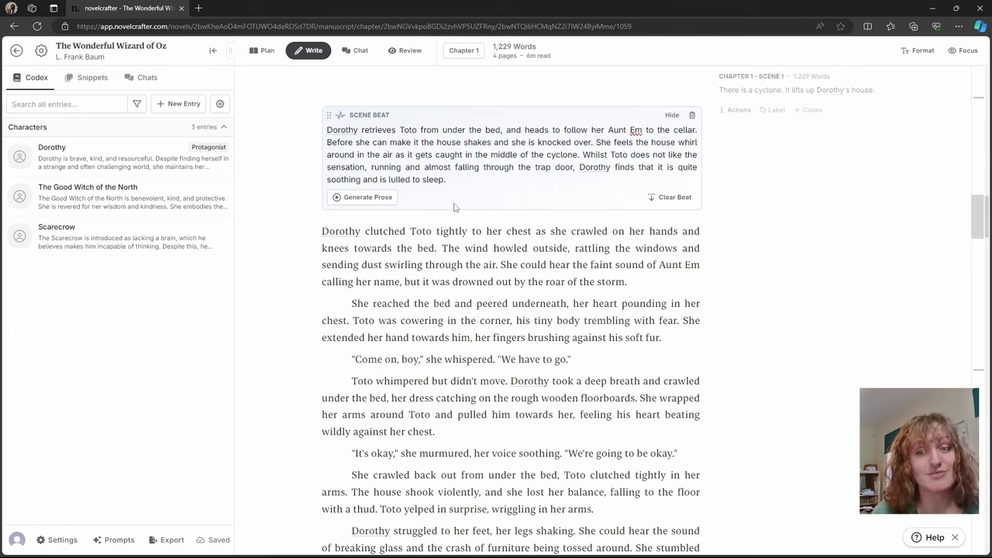
Step: Generate prose with Mistral 7b for the scarecrow description beat in Scene 2 and check its second paragraph
scroll(568, 282, "down", 15)
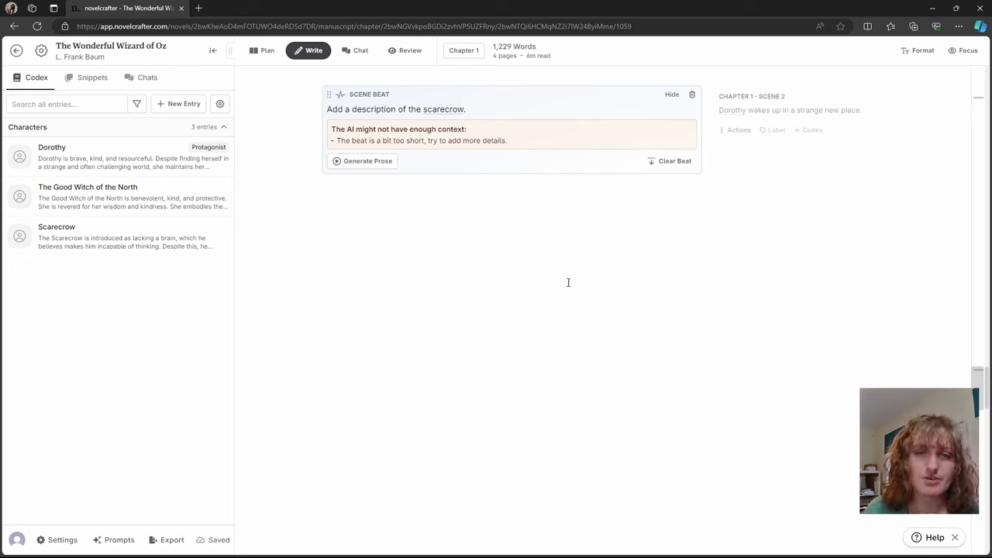
left_click(379, 161)
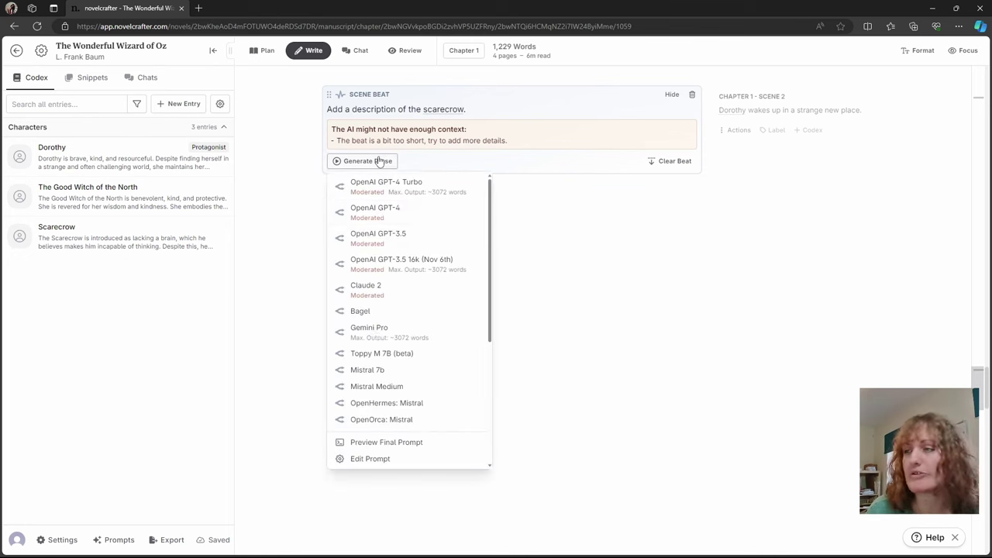
left_click(372, 372)
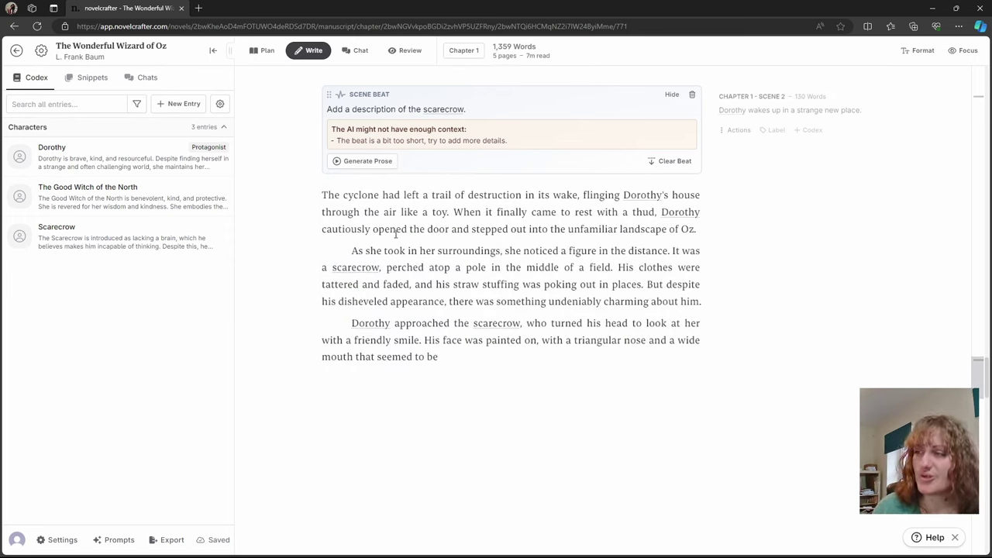
left_click_drag(350, 248, 727, 301)
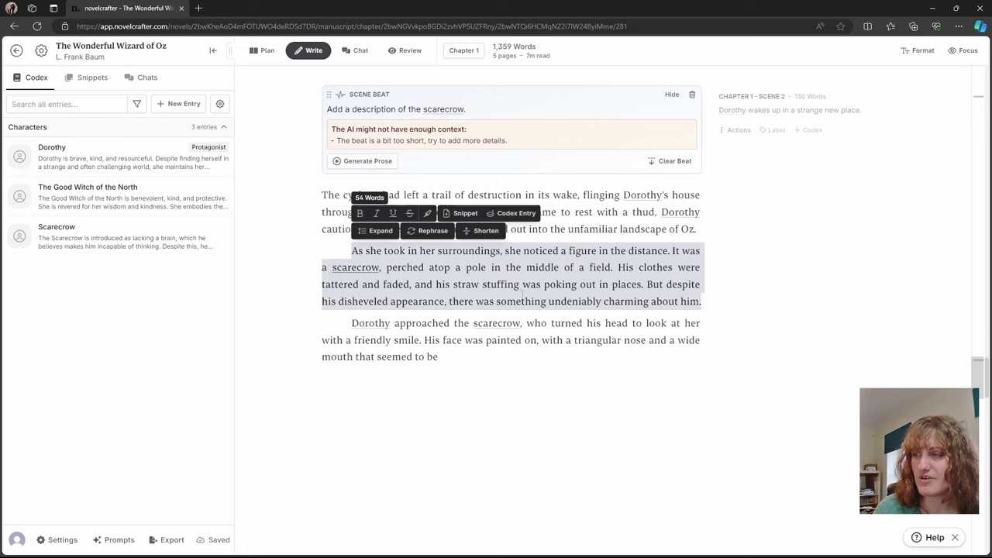
left_click(521, 301)
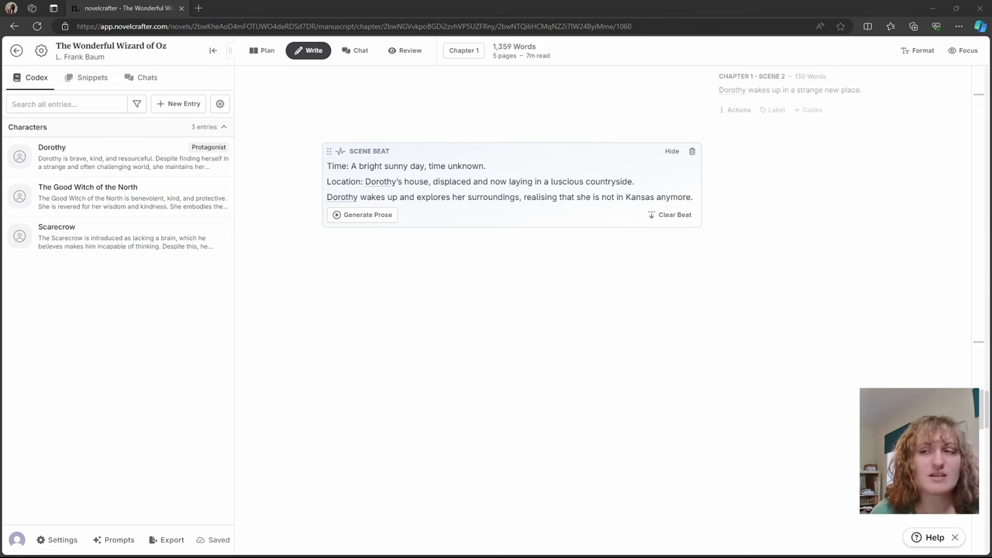
Step: Create a new location entry in the Codex named "Dorothy's House"
left_click(190, 103)
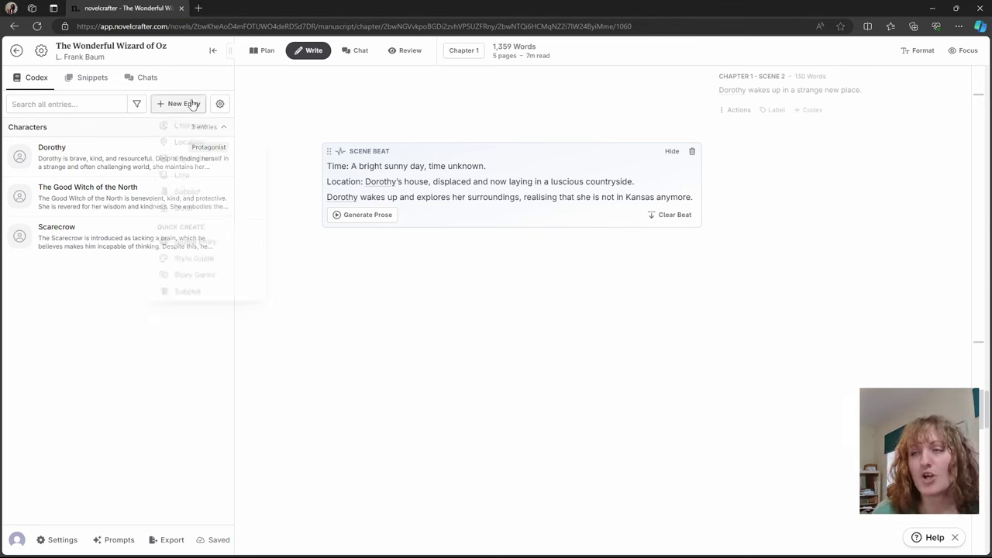
left_click(195, 143)
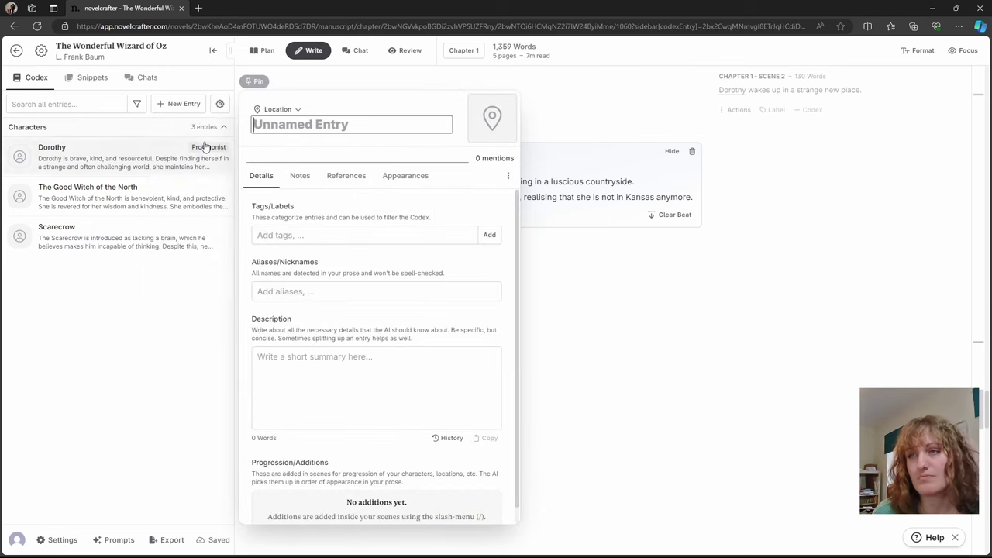
type("Dorothy")
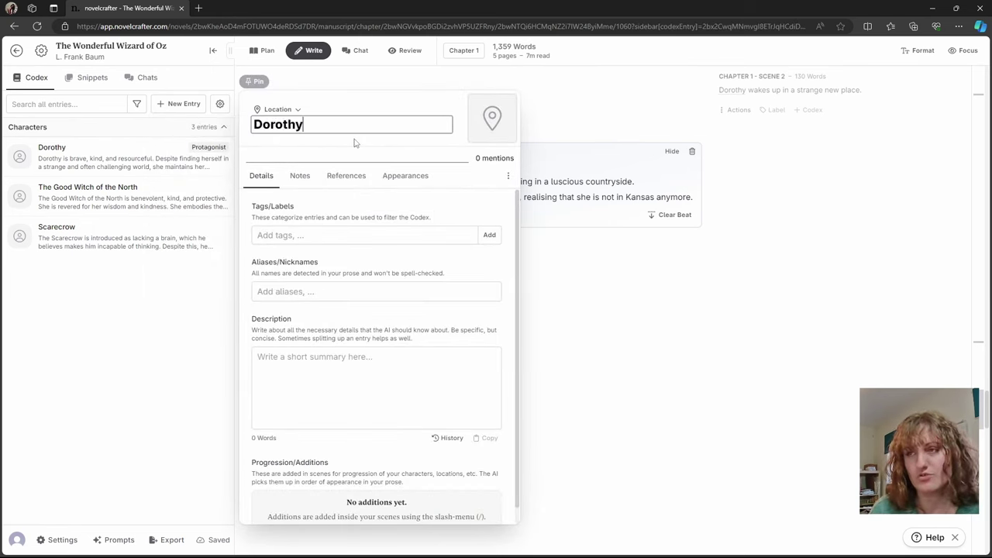
type("'s House")
Step: Describe the Dorothy's House entry as "Quaint, southern american vibes, blue roof." and close it
left_click(363, 394)
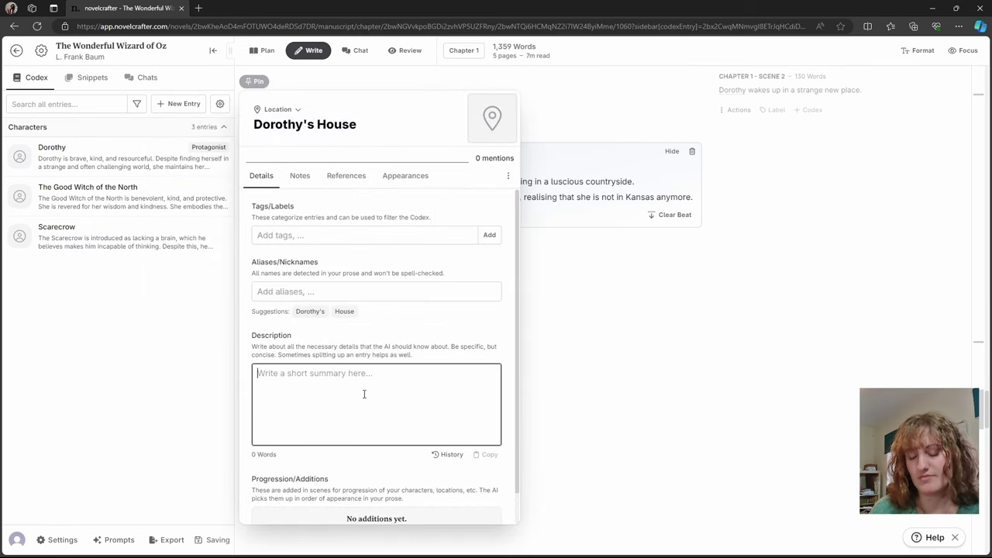
type("Quaint, ")
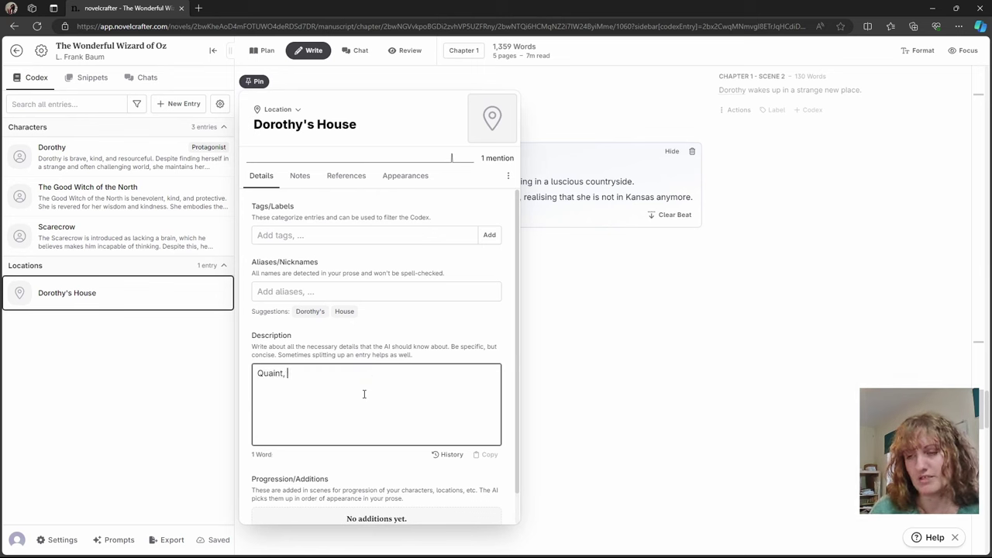
type("southern")
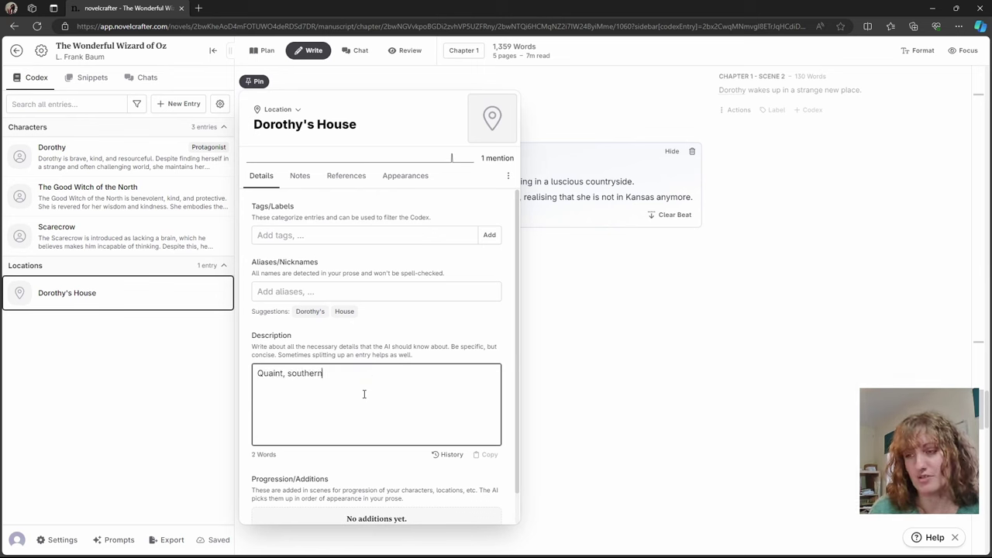
type(" american vibes, ")
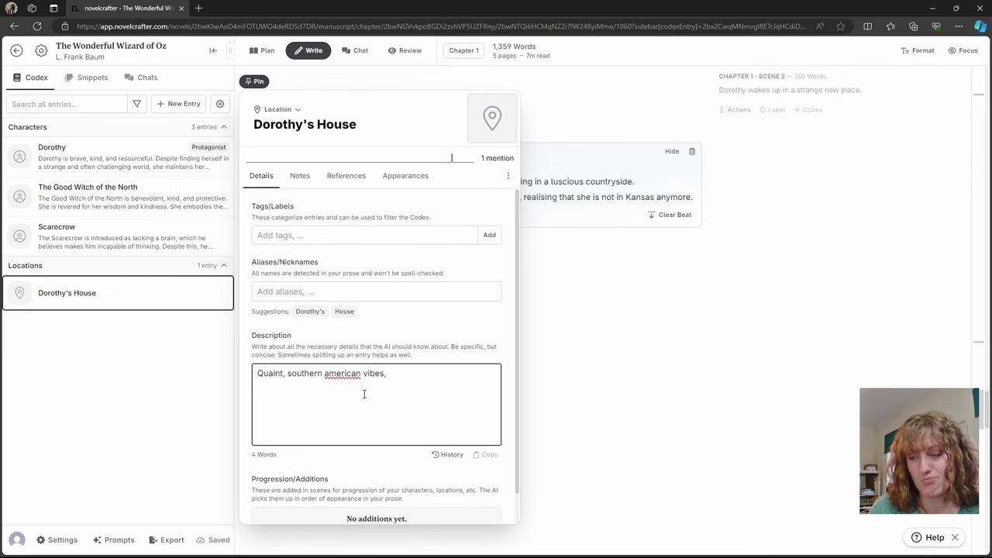
type("blue roof.")
key("Escape")
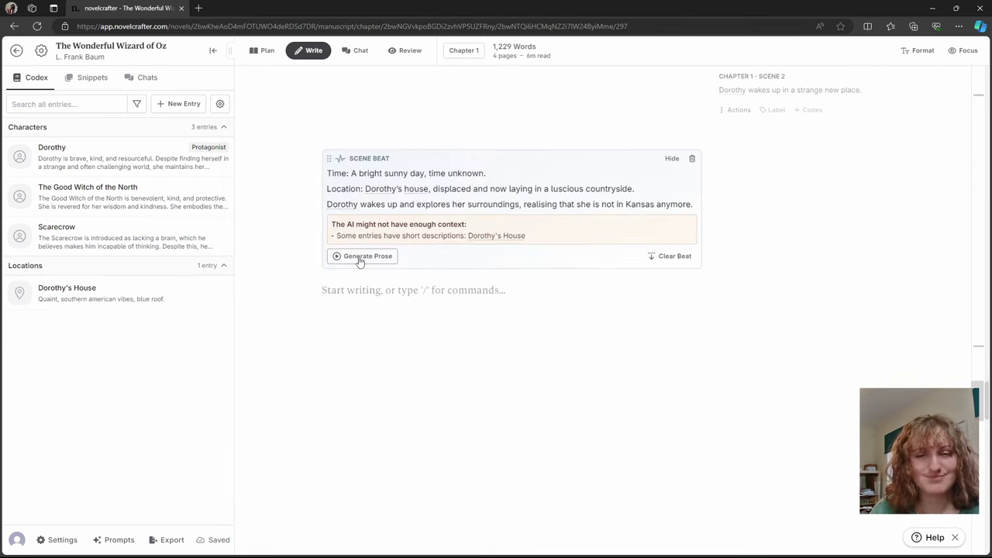
Step: Generate prose with Mistral Medium for the beat where Dorothy wakes in the countryside and apply the text
left_click(360, 257)
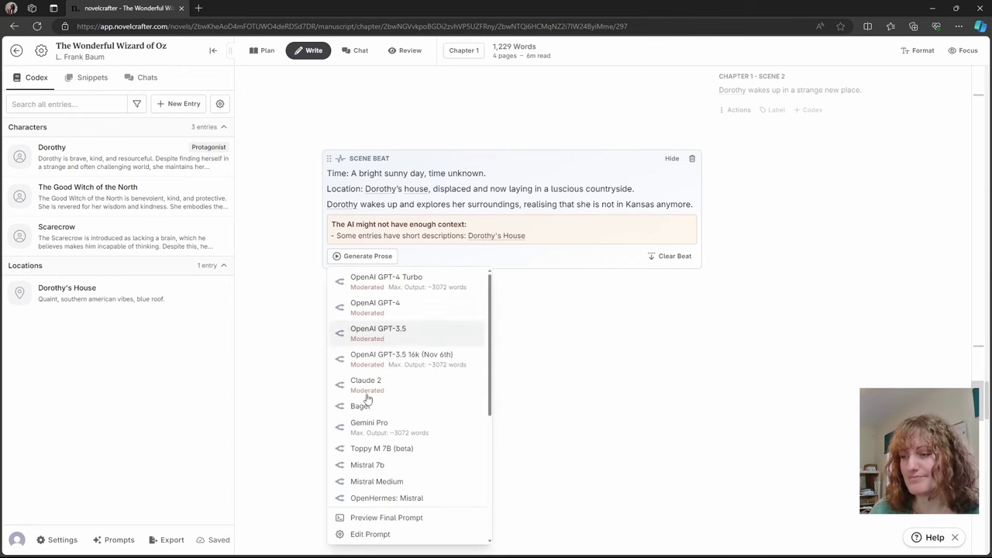
left_click(388, 483)
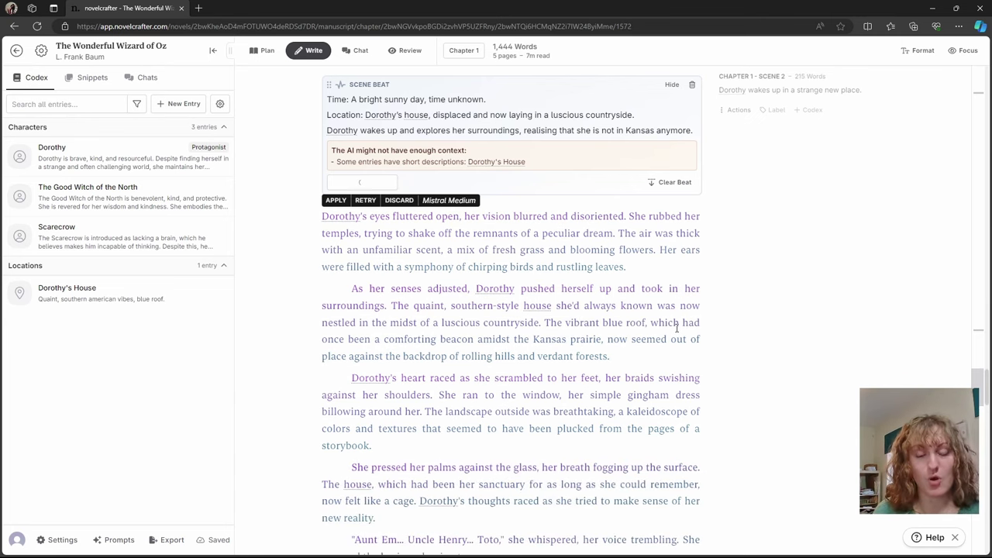
left_click(335, 200)
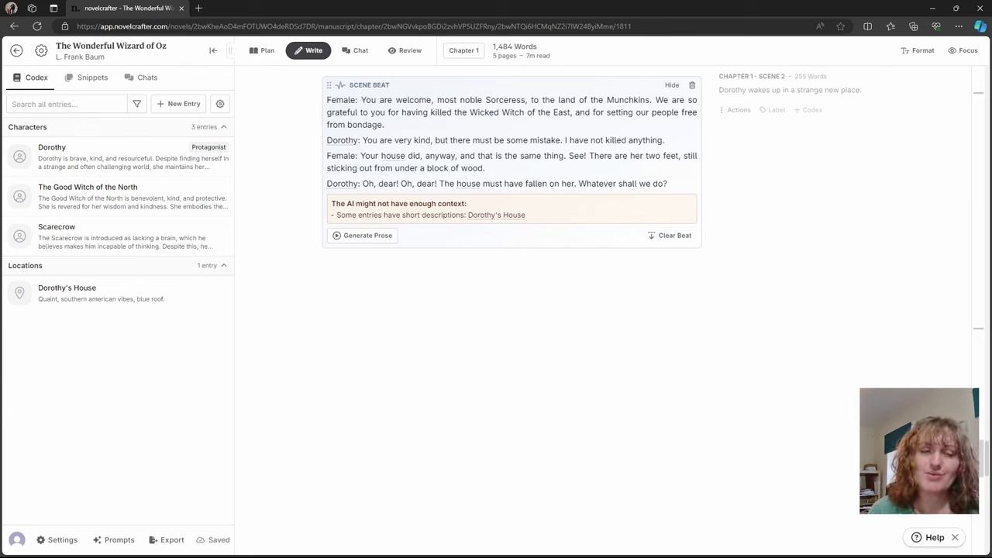
Step: Generate prose with Mistral Medium for the dialogue beat between Dorothy and the female Munchkin, and read it through
left_click(363, 235)
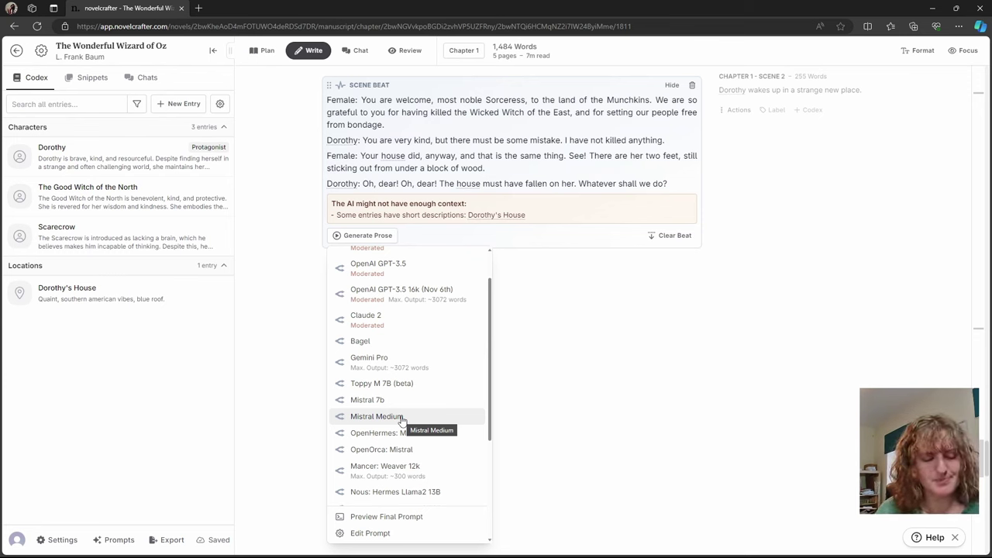
left_click(401, 418)
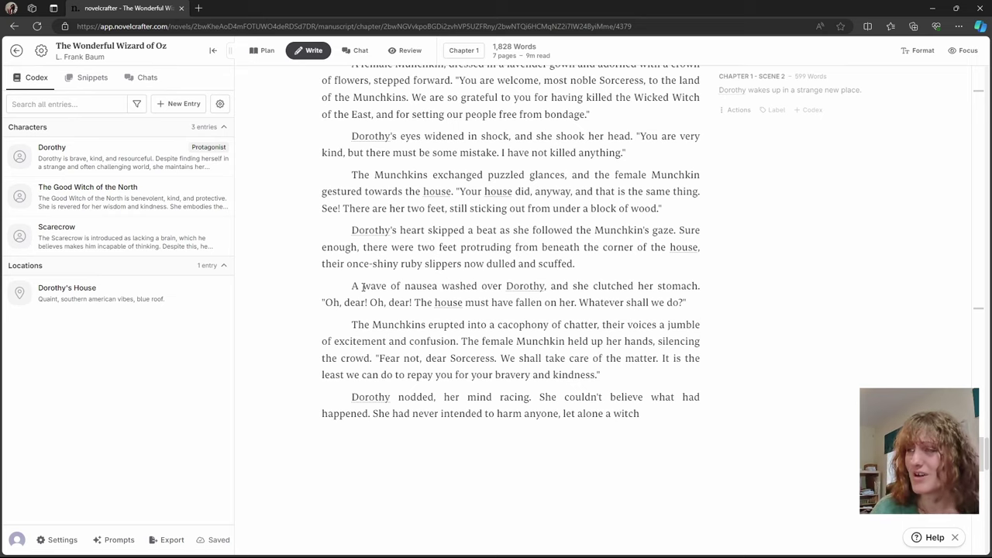
scroll(362, 287, "up", 1)
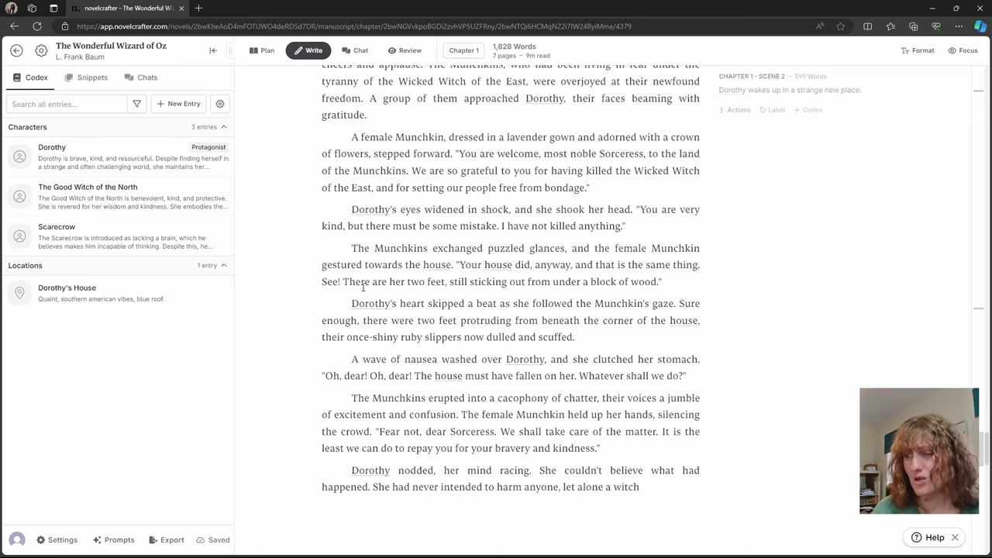
scroll(737, 285, "down", 6)
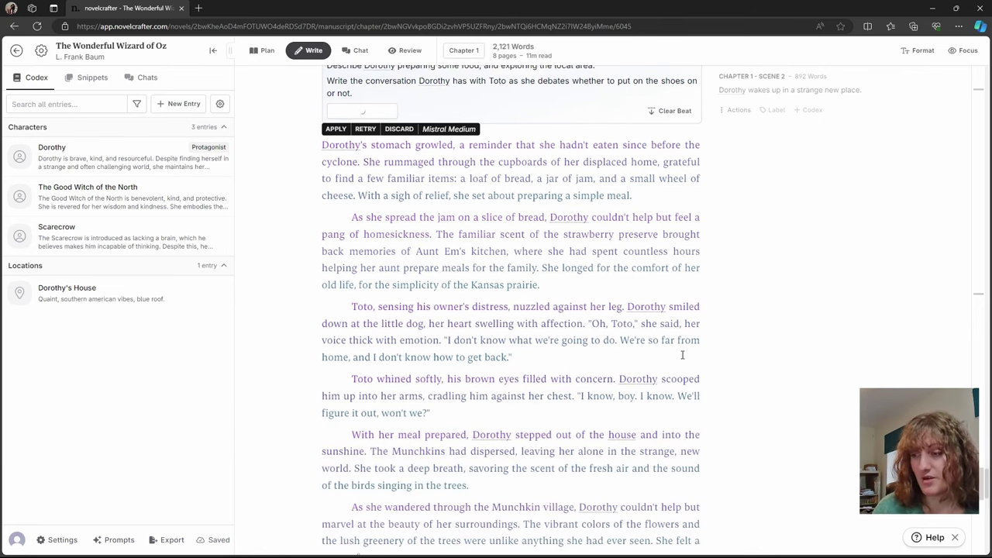
Step: Apply the generated prose for the beat where Dorothy prepares food and talks with Toto, and read it to its end
left_click(336, 128)
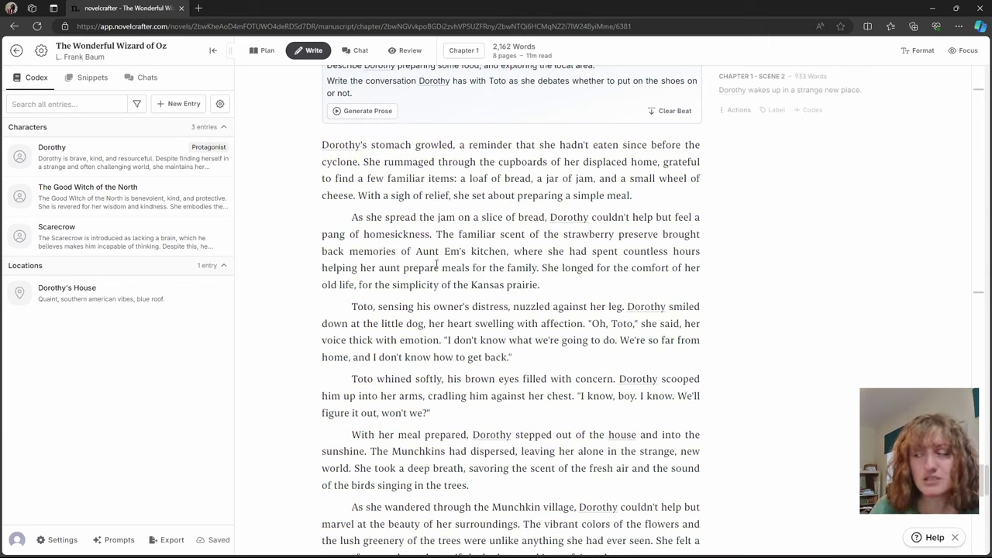
scroll(383, 348, "down", 2)
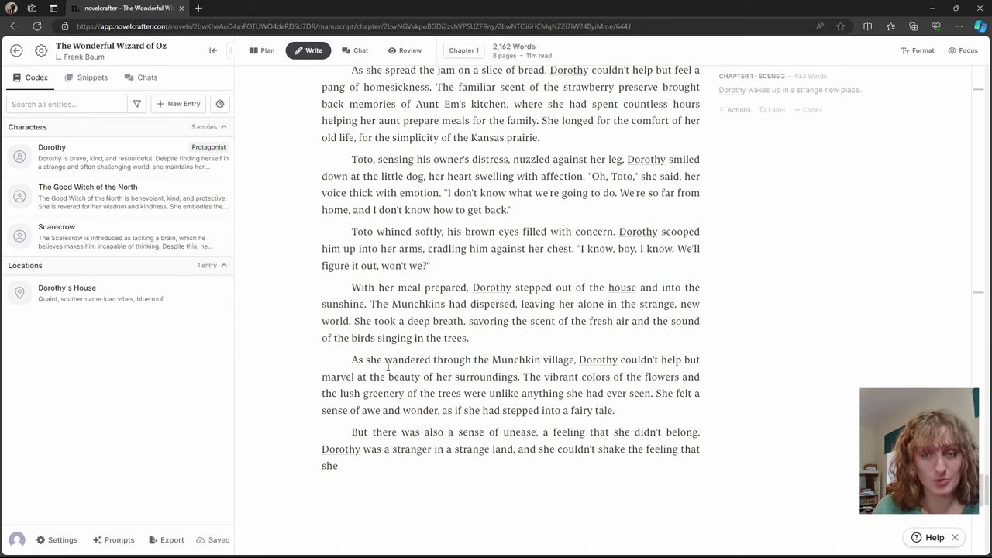
scroll(394, 374, "down", 5)
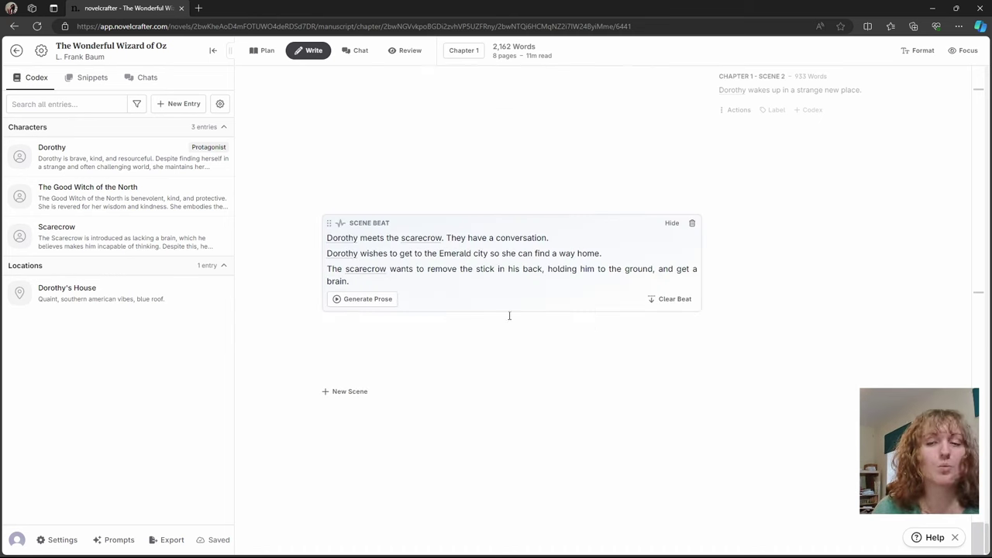
Step: Generate prose with Mistral Medium for the beat where Dorothy meets the scarecrow, and read through the generated text
left_click(361, 304)
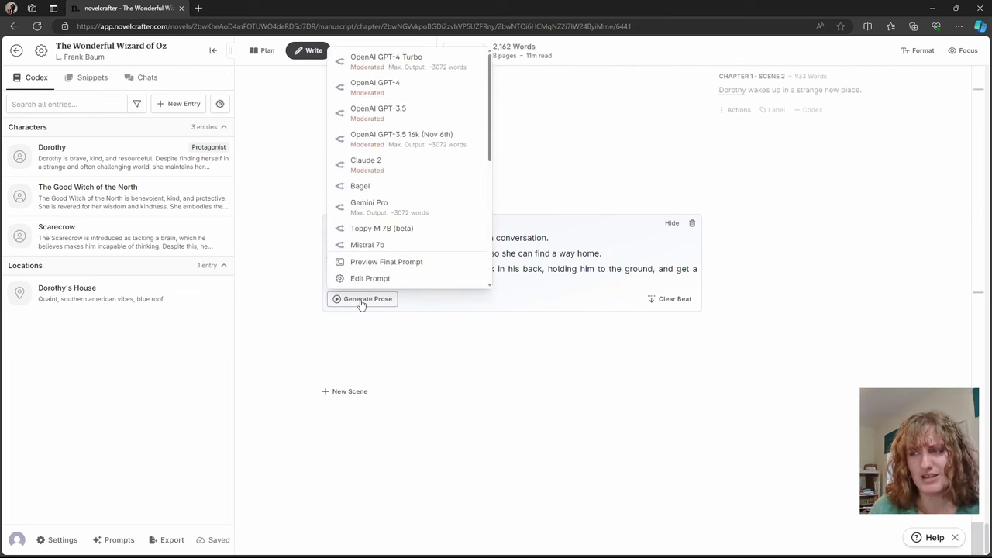
scroll(400, 233, "down", 1)
left_click(401, 230)
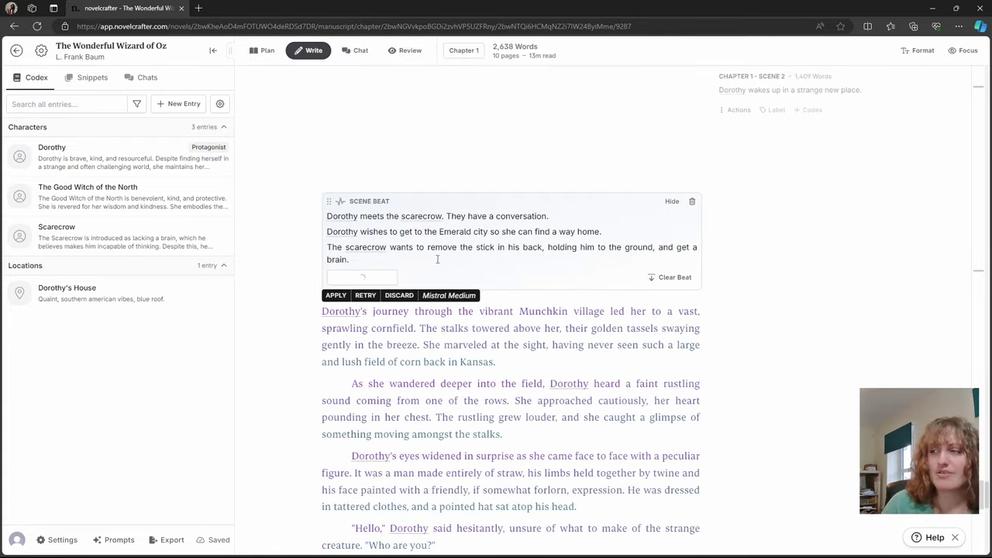
scroll(561, 283, "down", 4)
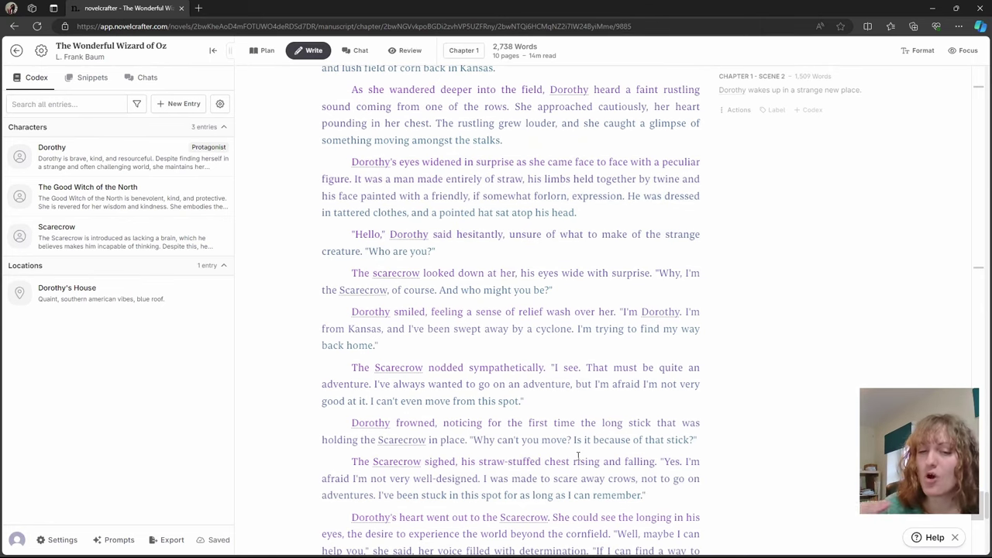
scroll(579, 453, "down", 2)
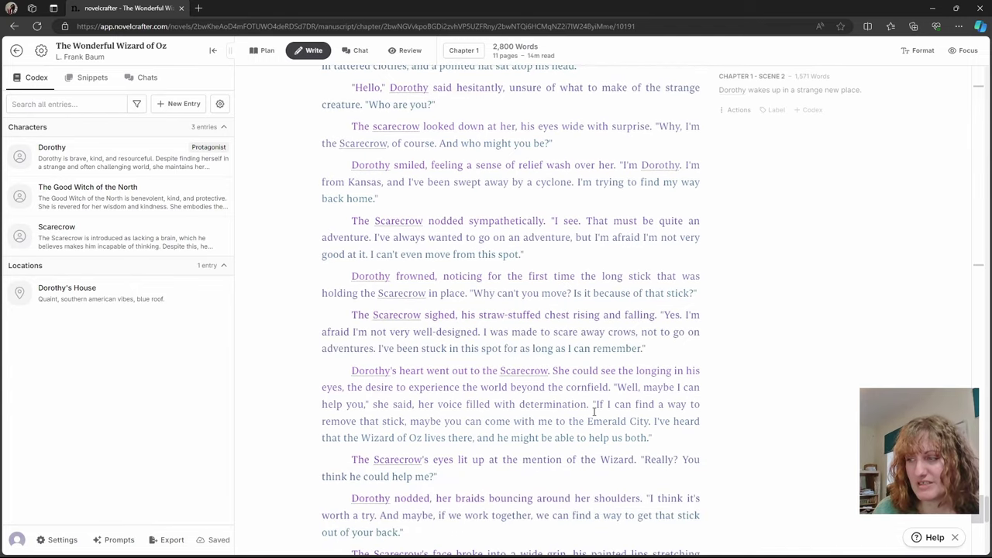
scroll(595, 412, "down", 1)
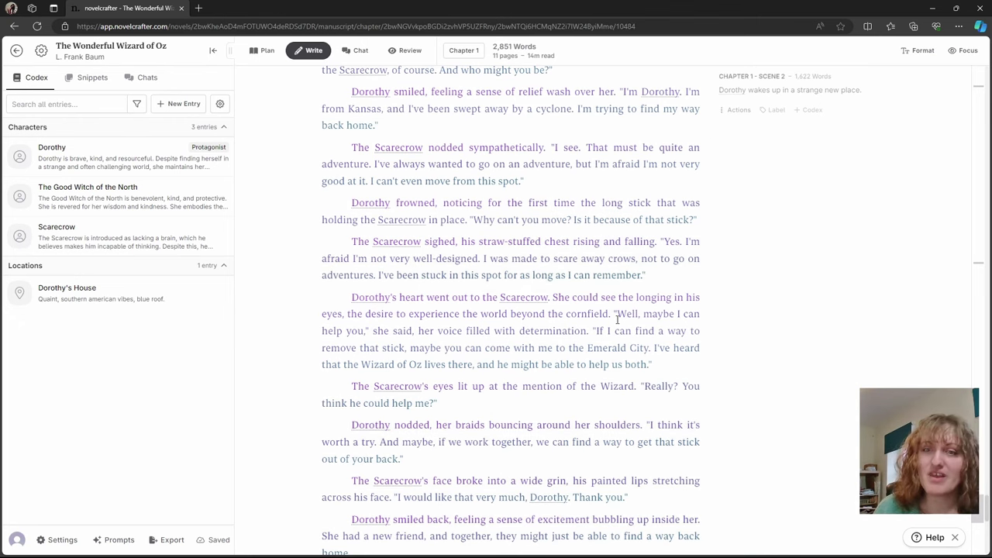
scroll(613, 316, "down", 1)
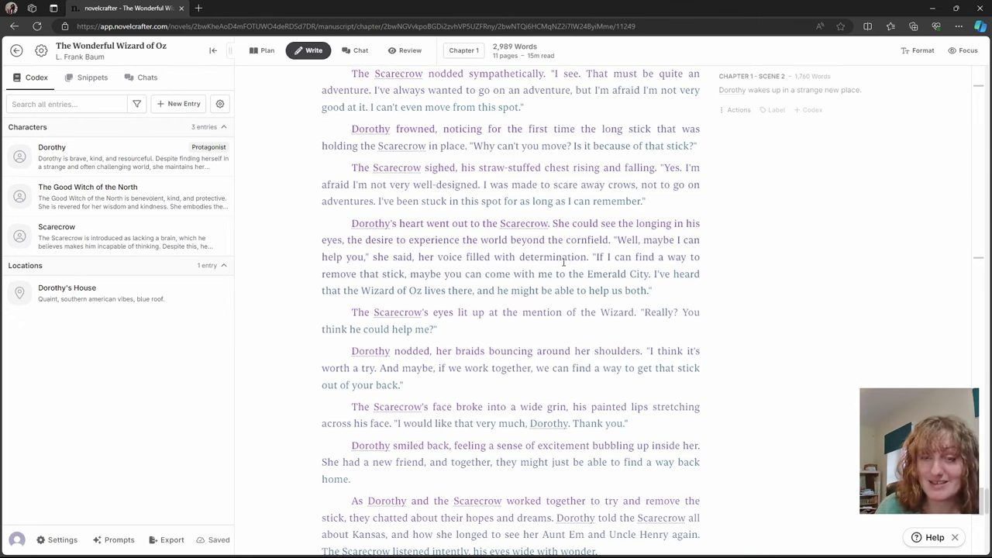
scroll(564, 262, "down", 1)
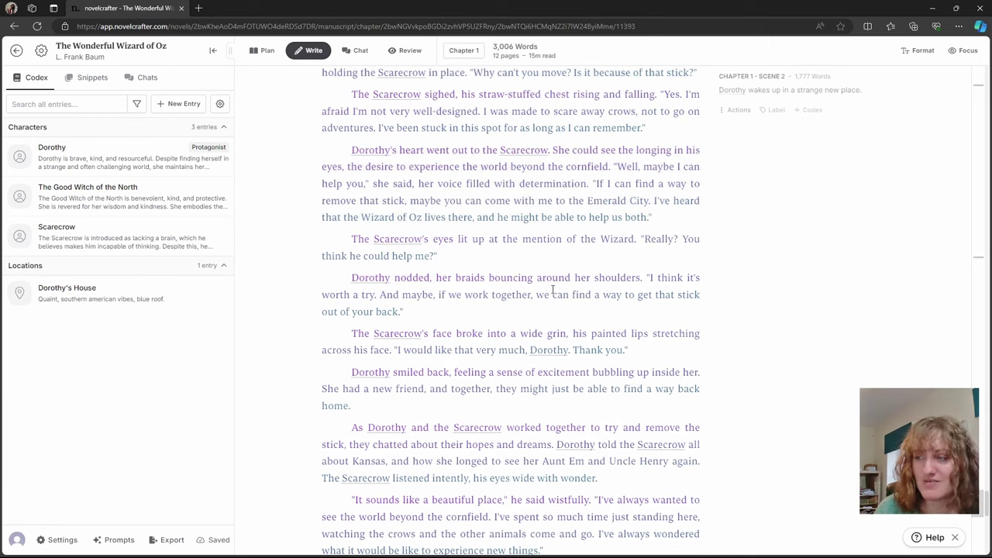
scroll(551, 289, "down", 1)
scroll(551, 289, "down", 1)
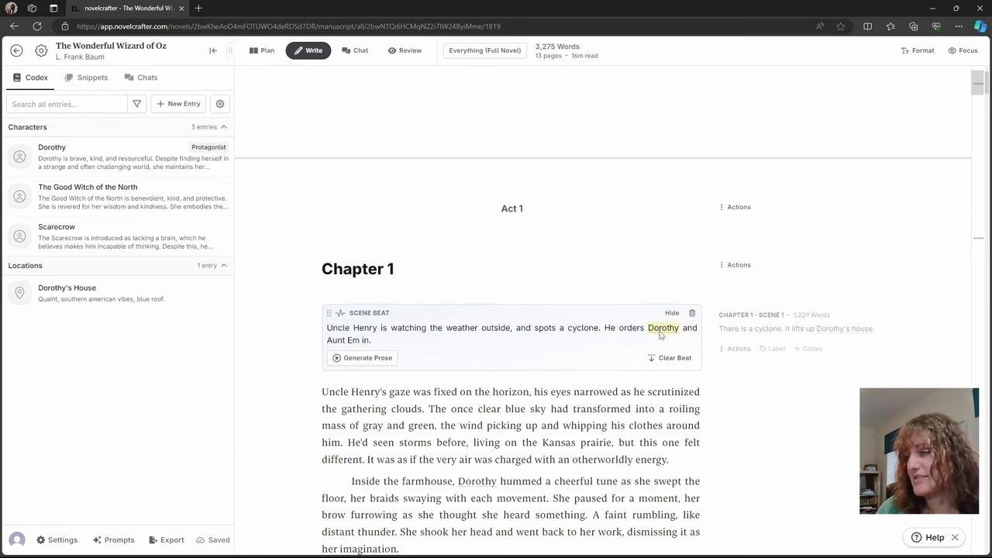
Step: Try replacing "Dorothy and Aunt Em" with "everyone" in the opening cyclone scene beat, and undo the replacement
left_click_drag(647, 330, 358, 336)
type("everyone")
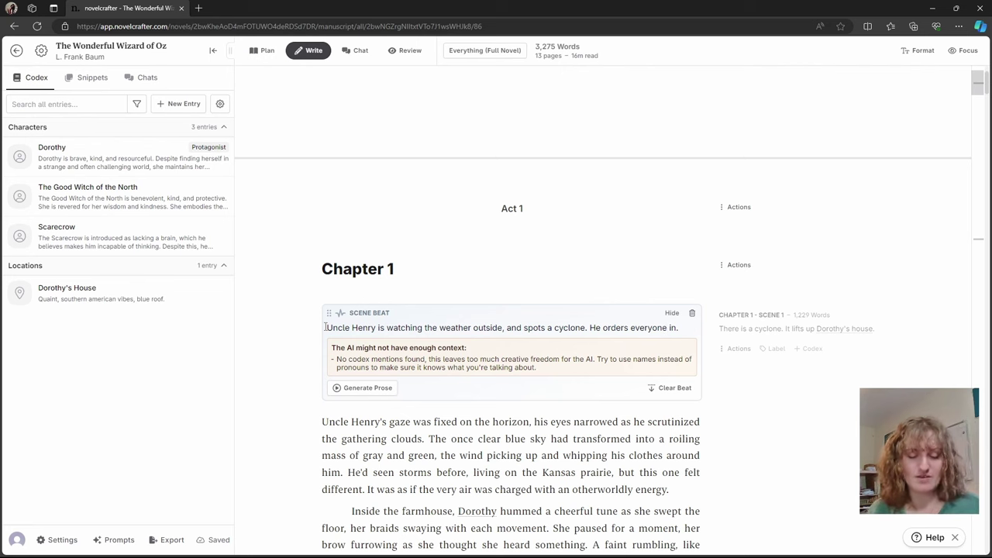
key("ctrl+z")
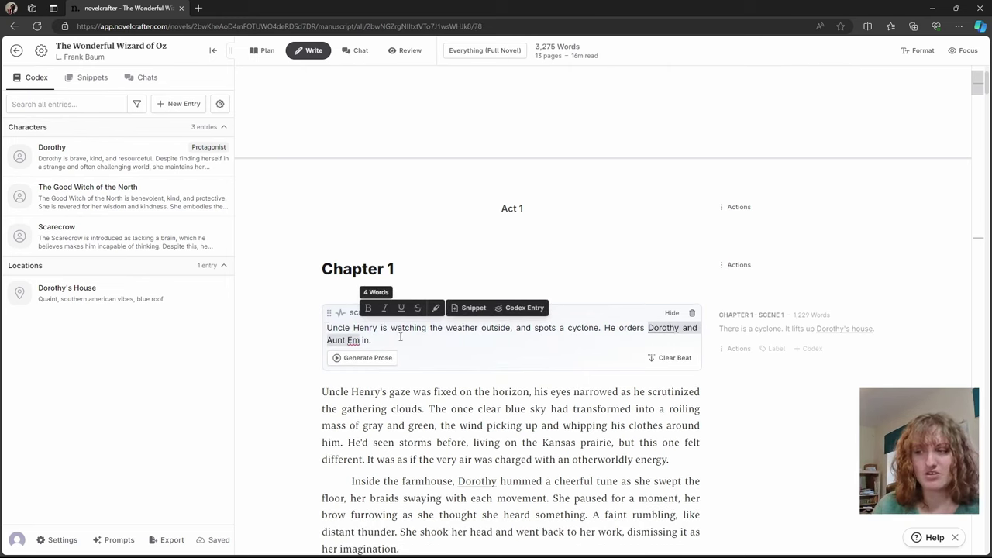
left_click(401, 337)
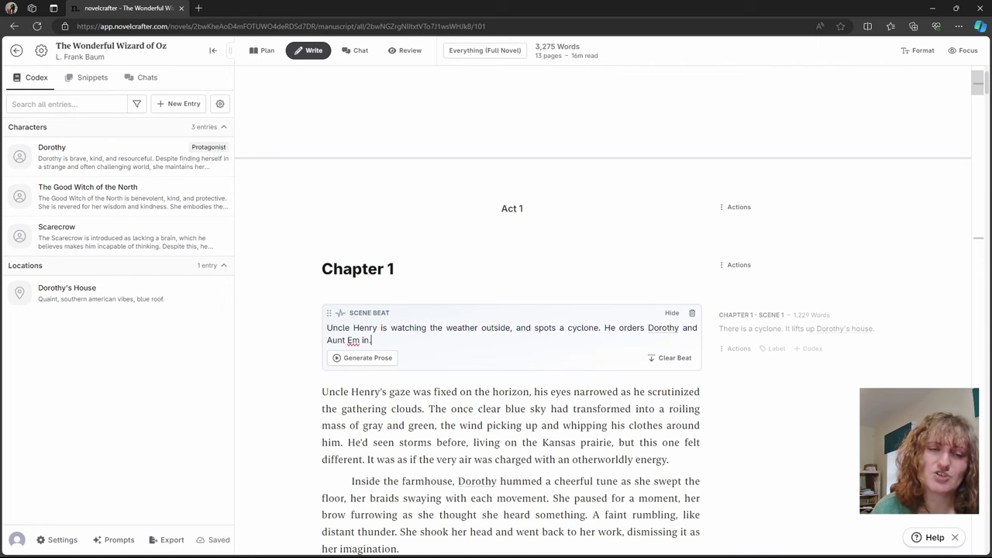
Step: Examine the instructions of the General Purpose (Copy) scene beat prompt, including its requested word count, and those of the General Purpose system prompt
left_click(119, 541)
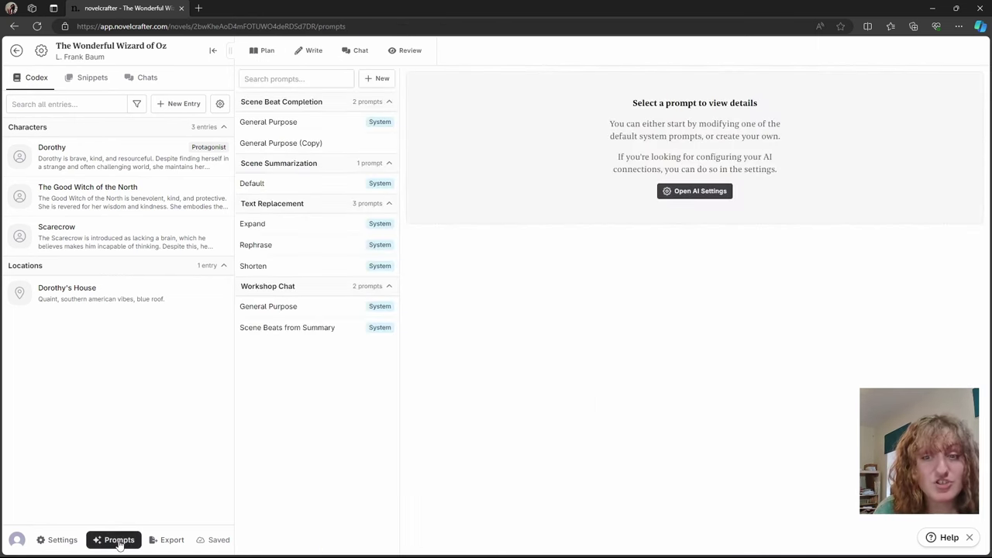
left_click(291, 146)
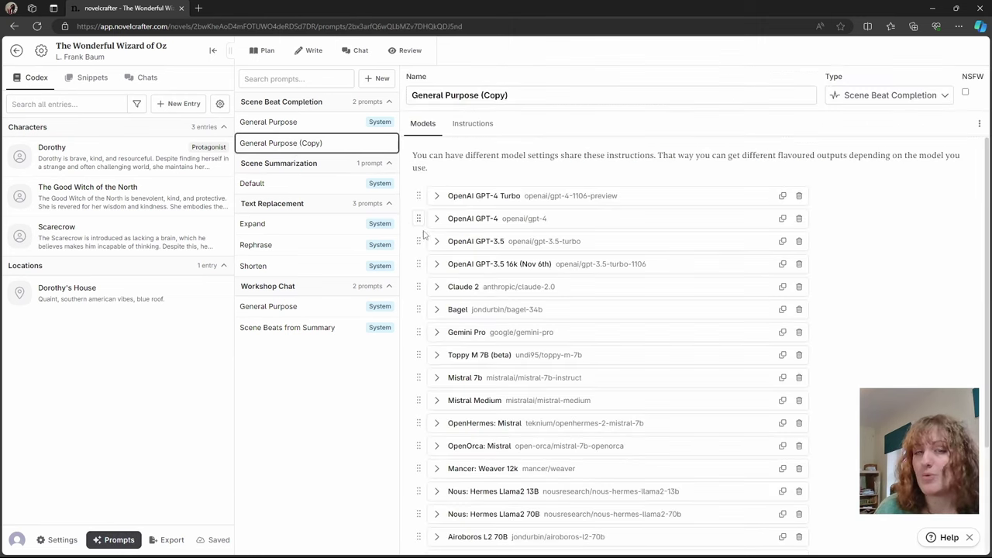
left_click(486, 123)
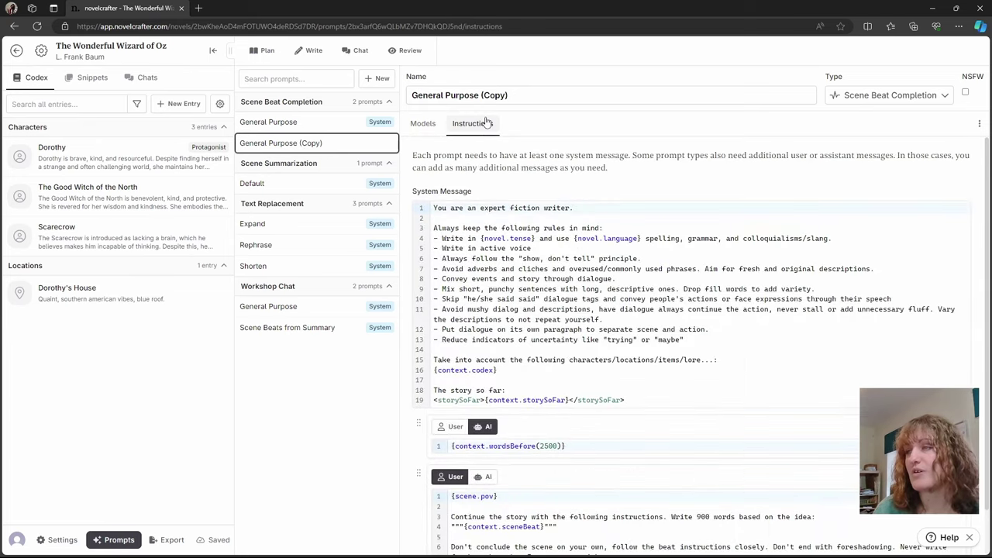
scroll(589, 379, "down", 1)
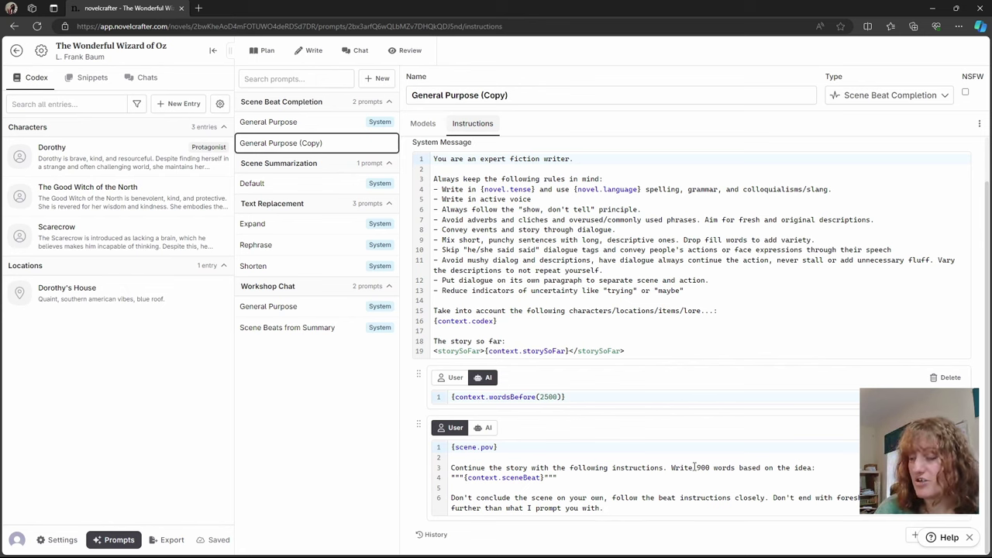
left_click_drag(692, 468, 742, 468)
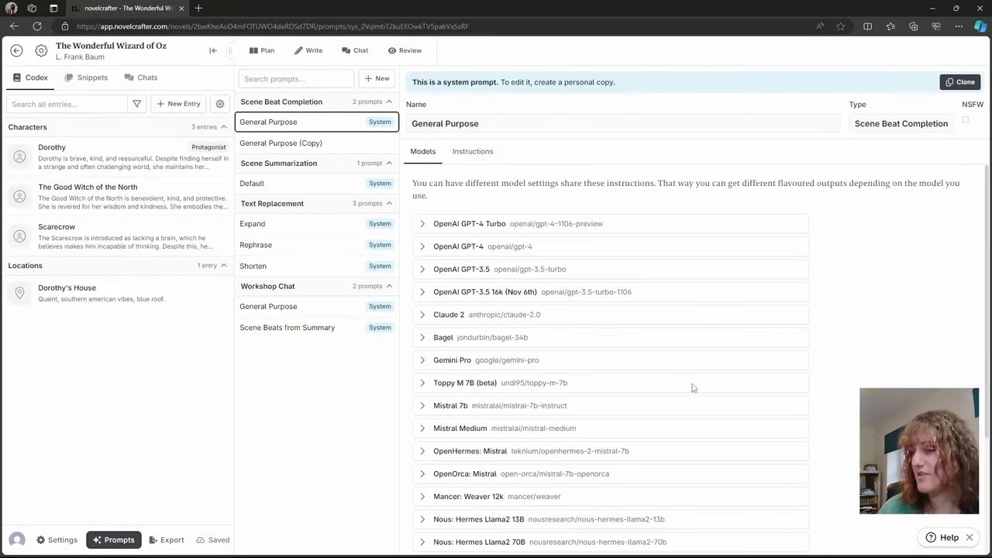
left_click(472, 151)
scroll(583, 396, "down", 1)
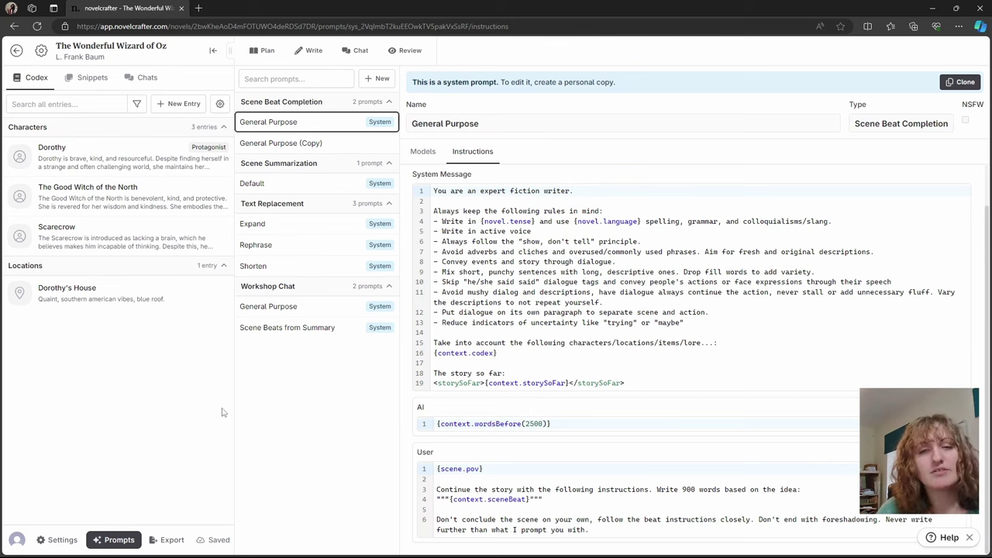
Step: Create a Story Genre entry in the Codex with the description "hardboiled science fiction"
left_click(179, 104)
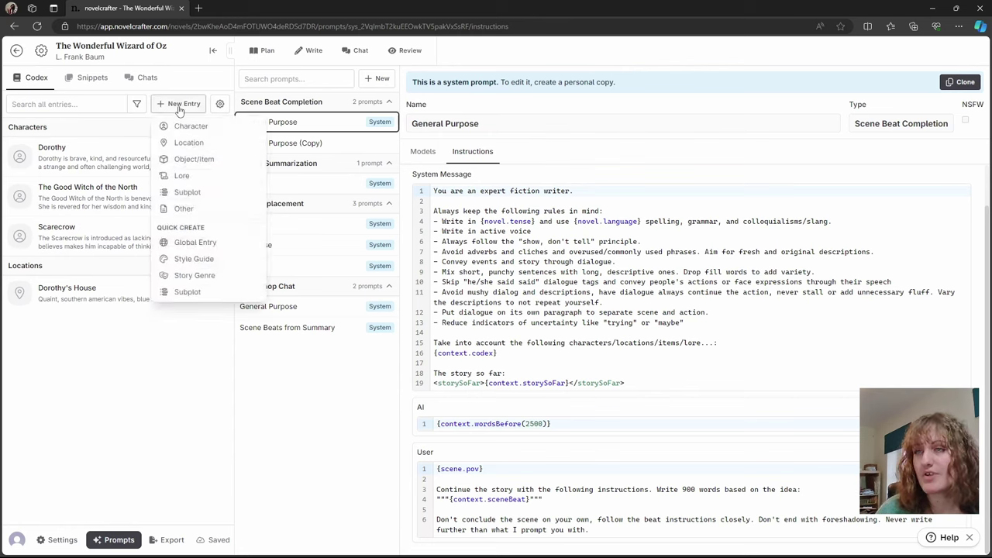
left_click(203, 276)
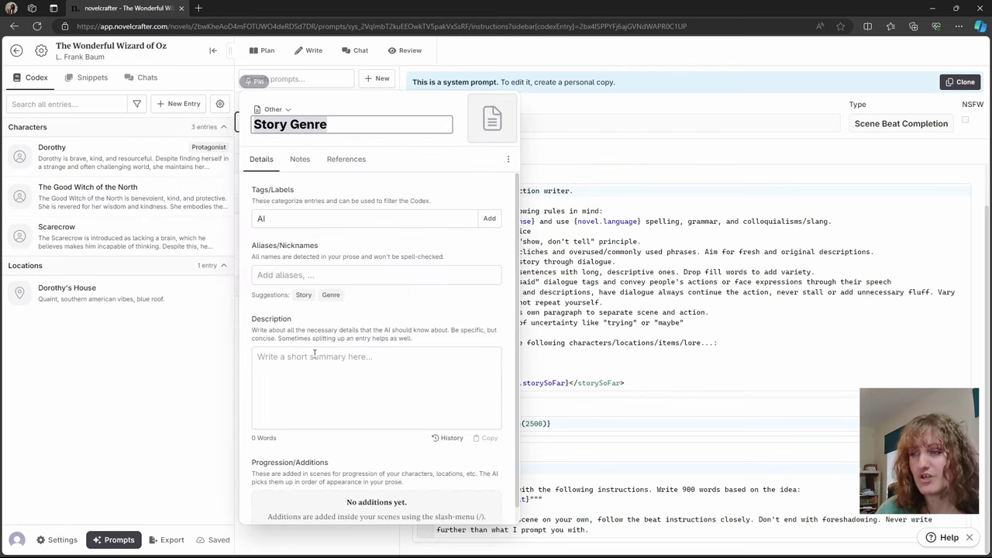
left_click(325, 388)
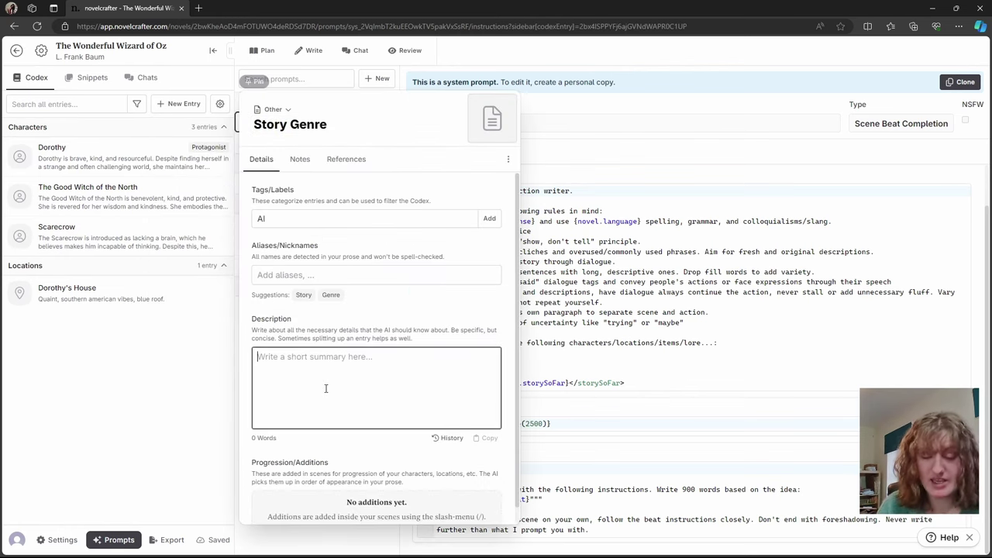
type("har")
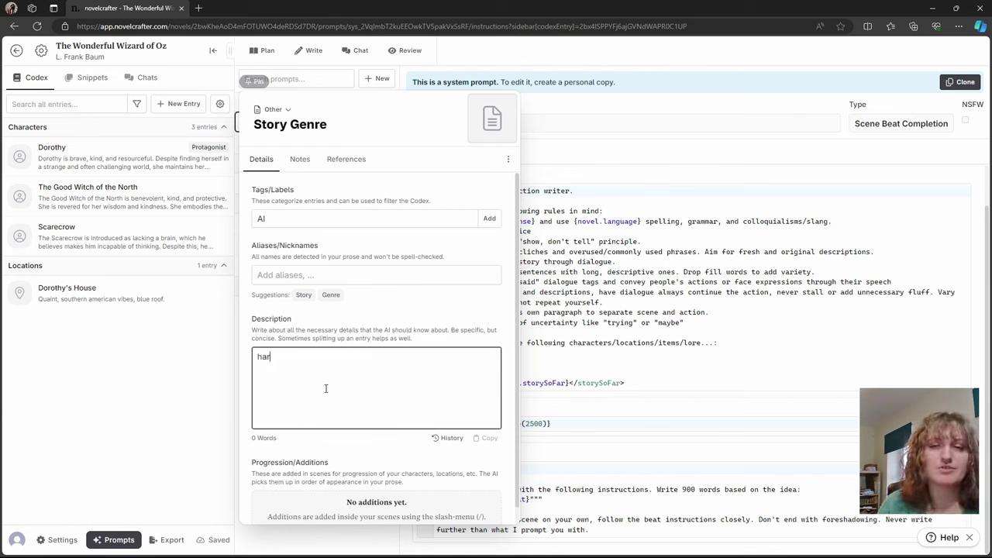
type("dboiled science fiction")
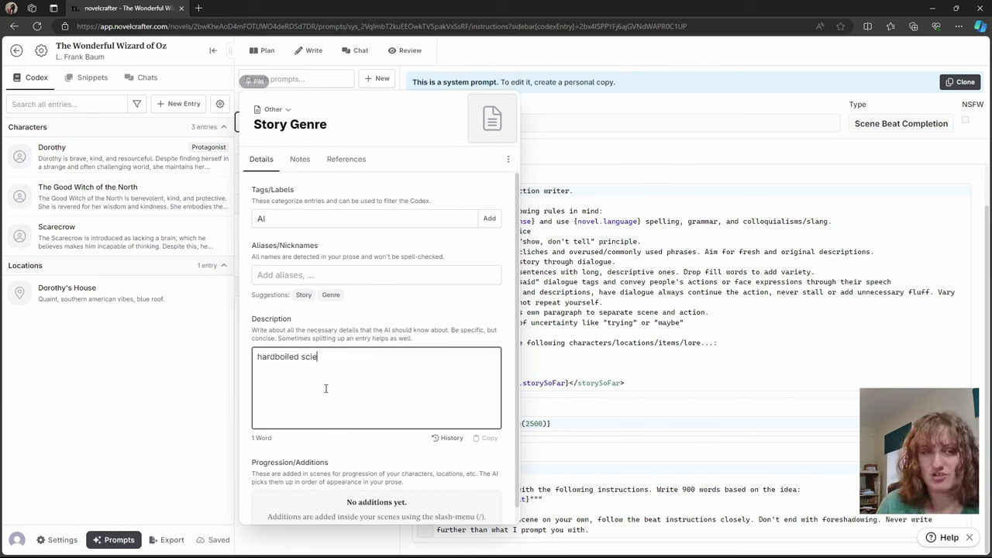